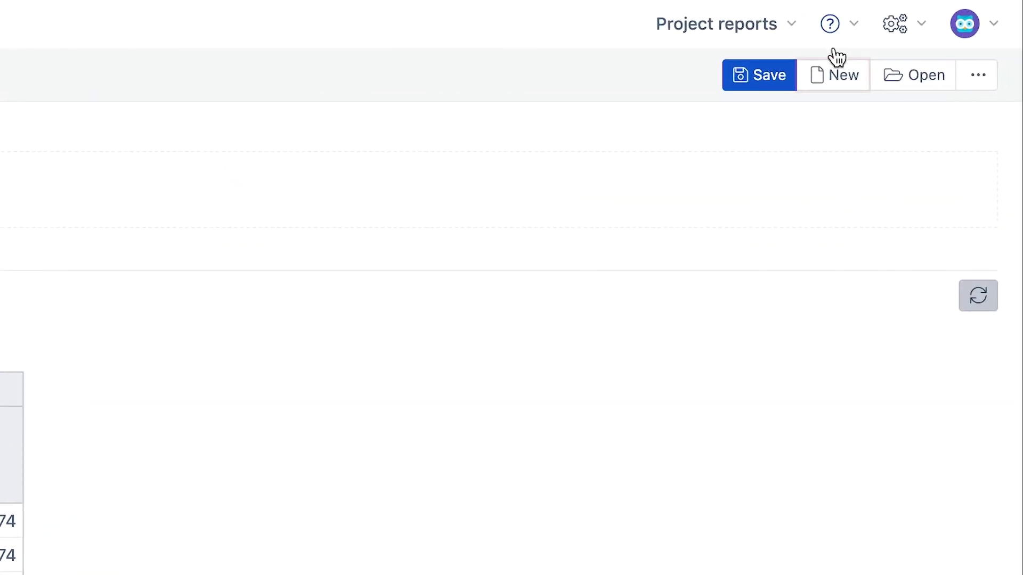
Step: Create a new report keeping the current selection, with Issue Type moved to page filters set to Bug
click(837, 75)
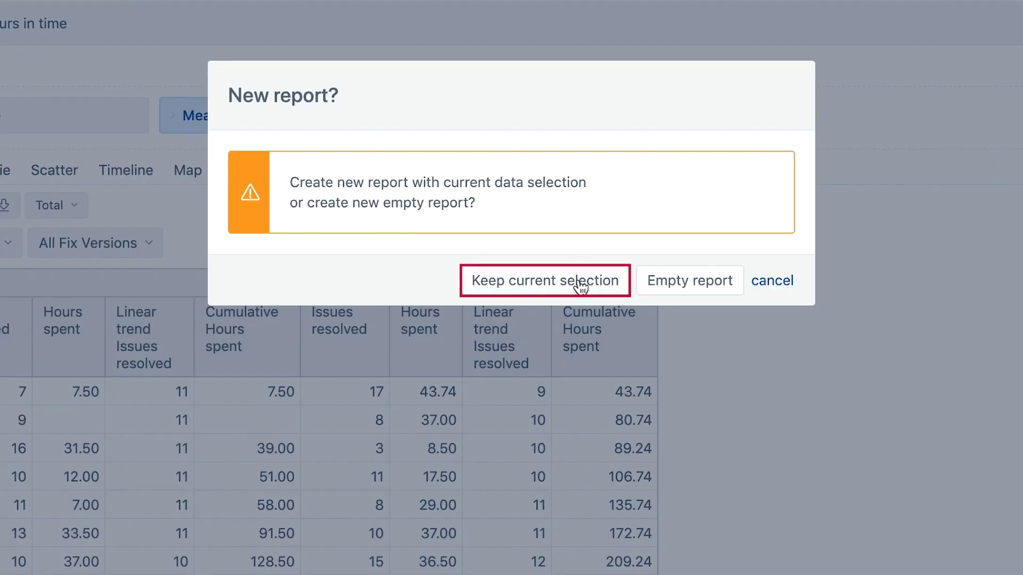
click(581, 287)
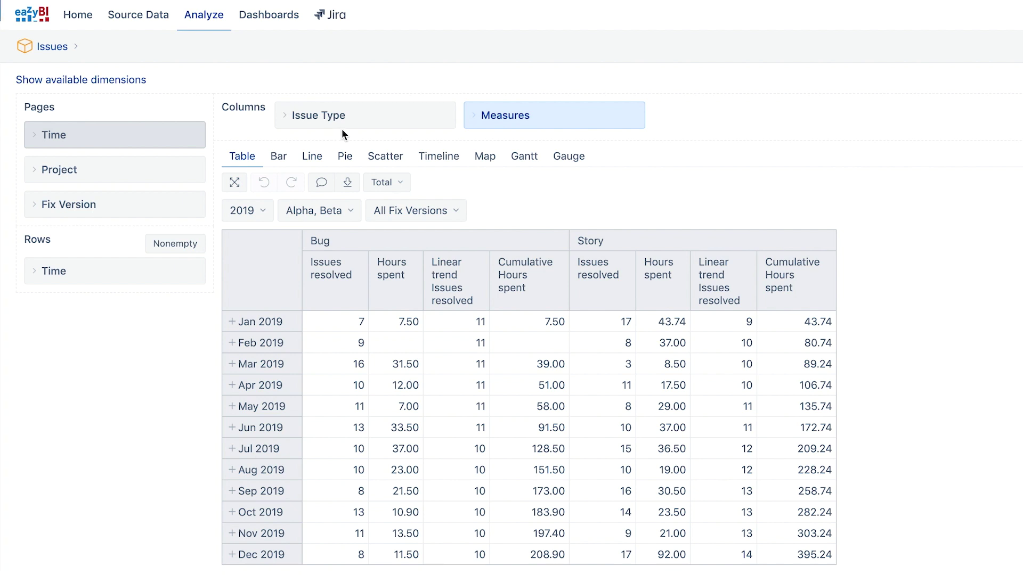
drag(345, 123, 111, 254)
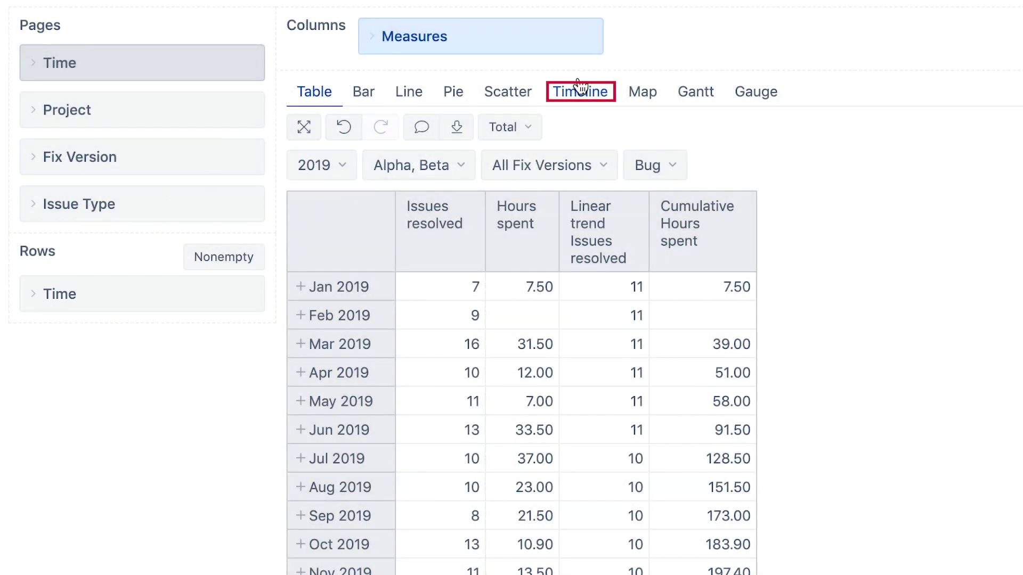
Step: Display the 2019 monthly Bug figures as a timeline chart drawn with columns
click(580, 88)
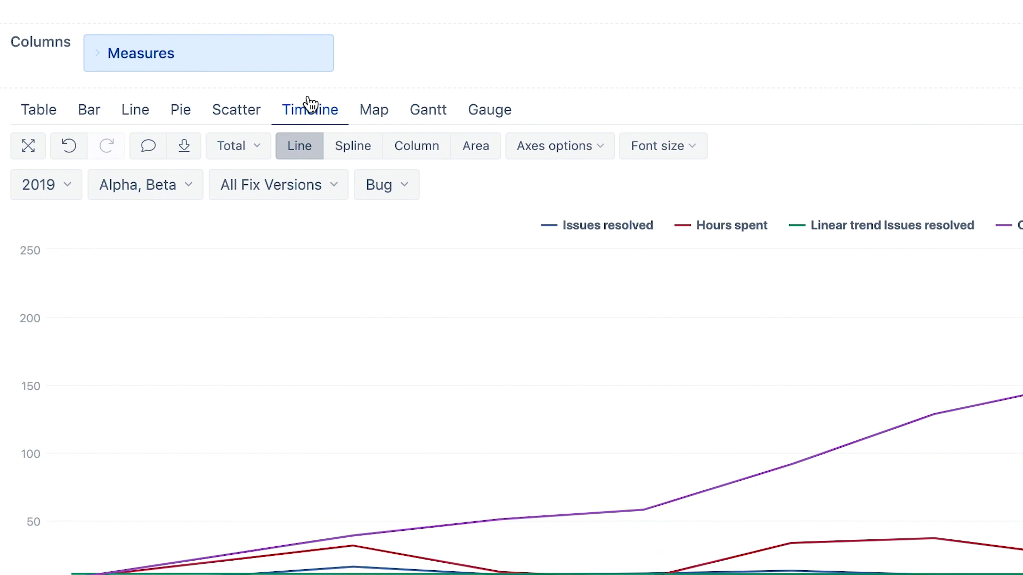
click(394, 146)
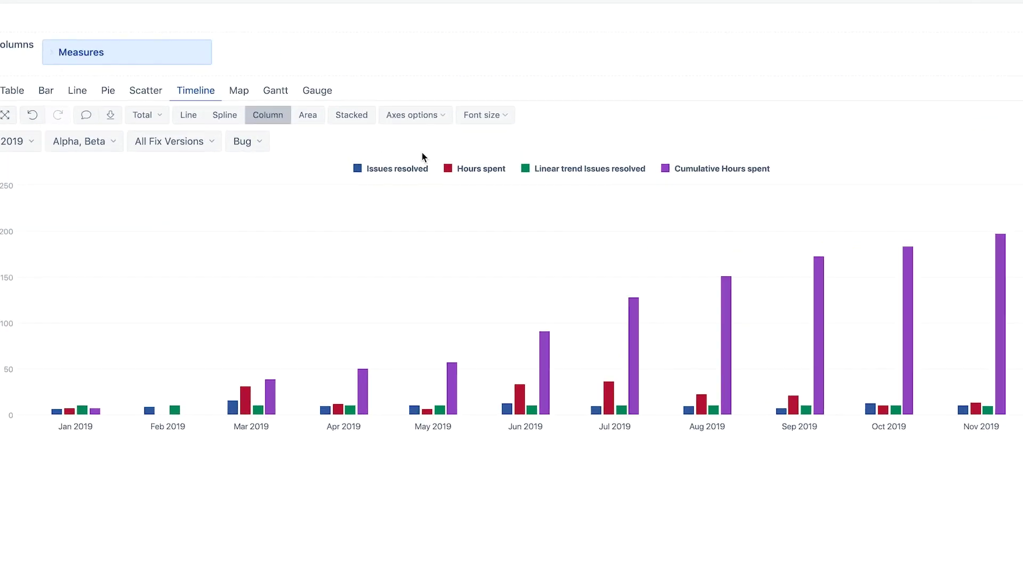
Step: Move Hours spent and Cumulative Hours spent onto separate axis 1
click(500, 170)
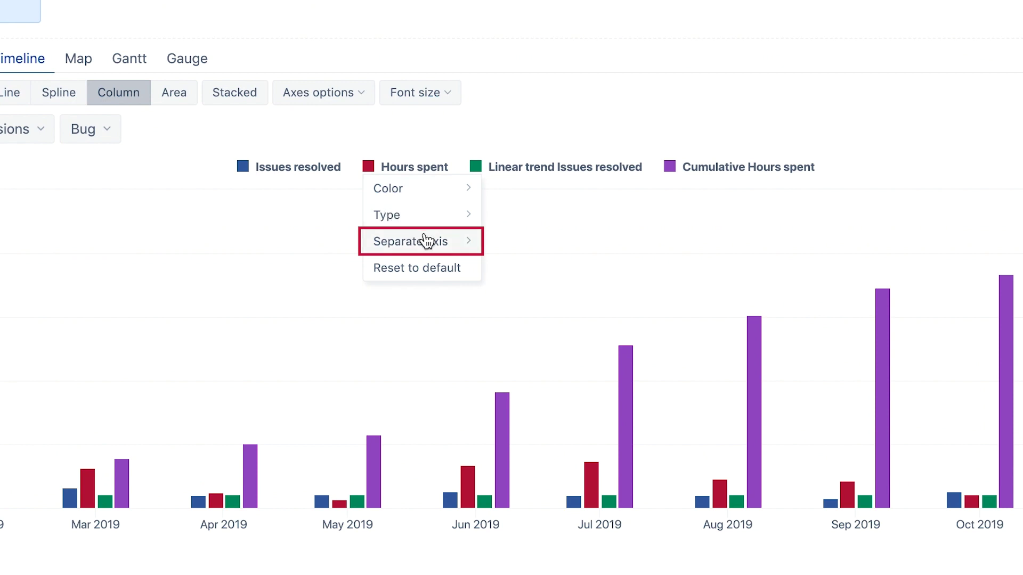
mouse_move(425, 238)
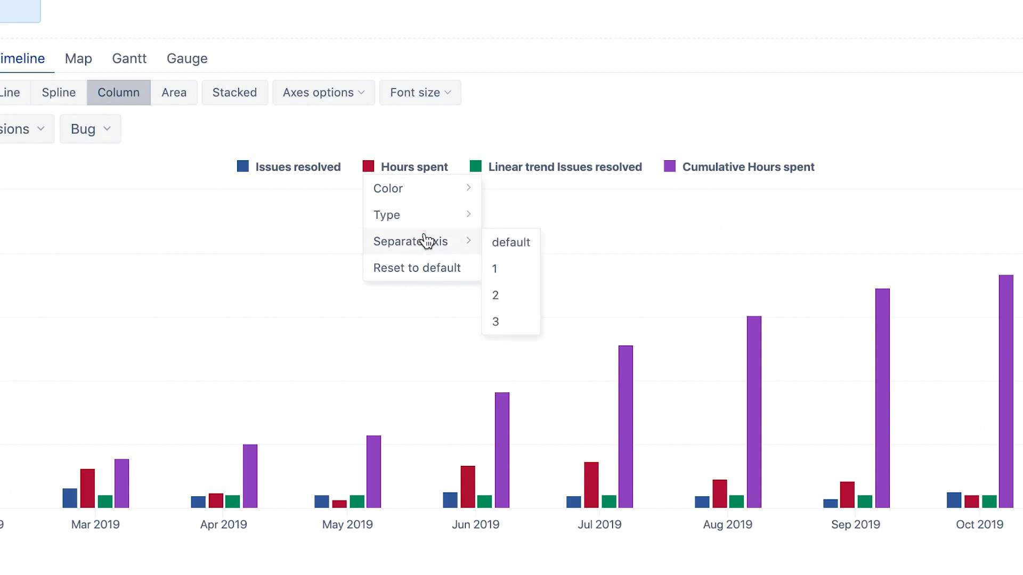
click(500, 266)
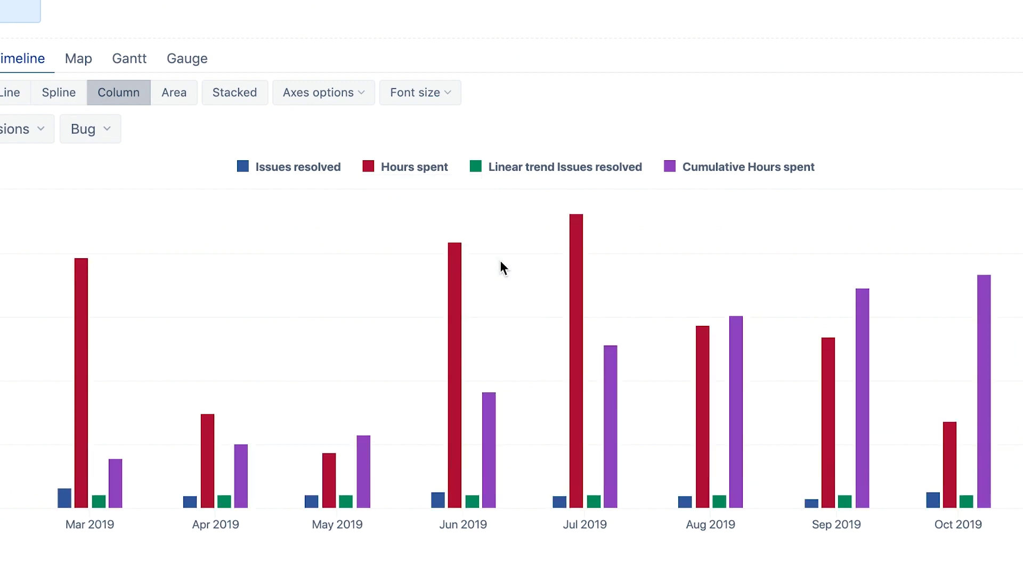
click(672, 169)
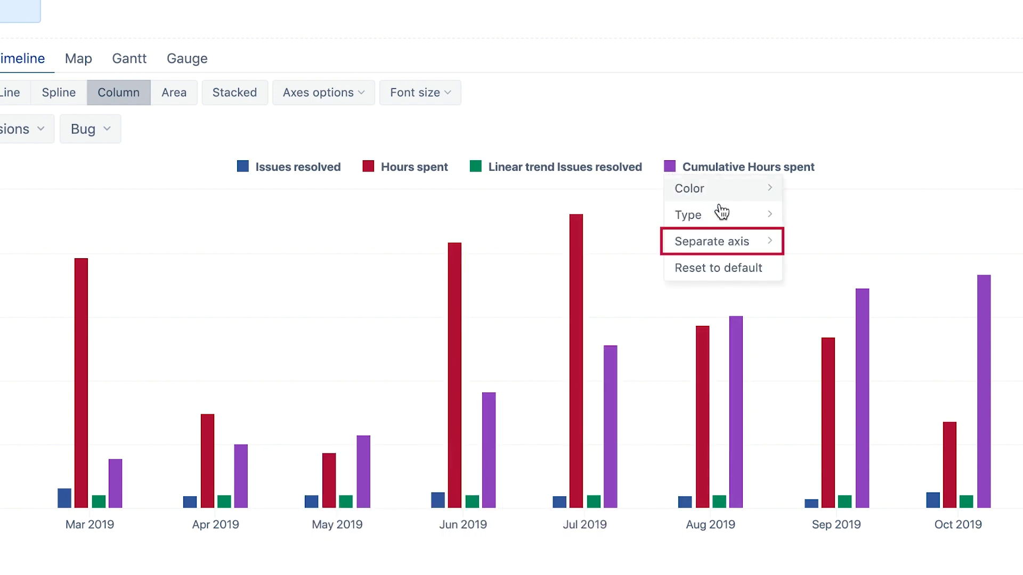
mouse_move(734, 239)
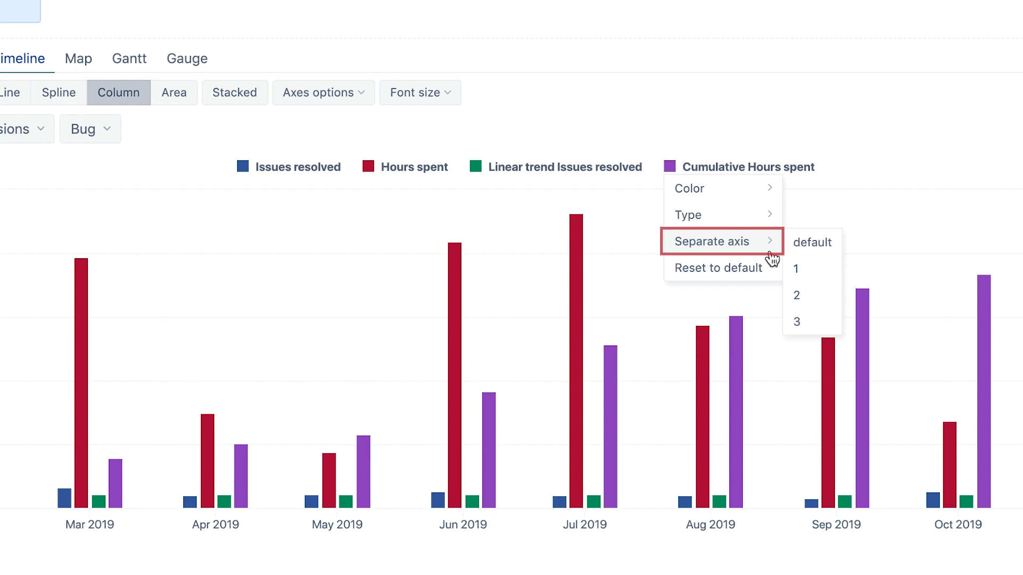
click(794, 269)
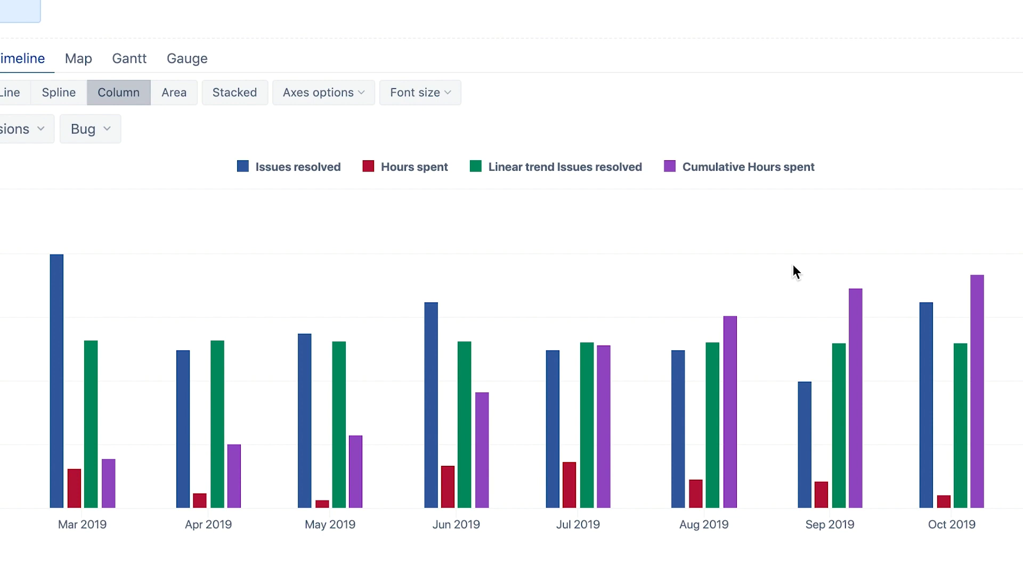
Step: Draw the Linear trend as a dashed line and Cumulative Hours spent as an area
click(478, 169)
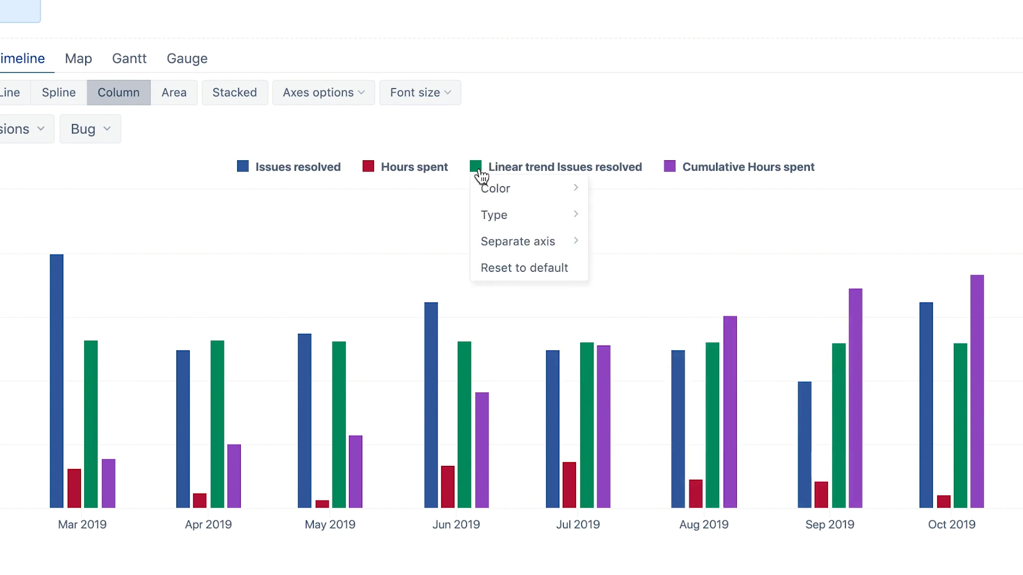
mouse_move(500, 215)
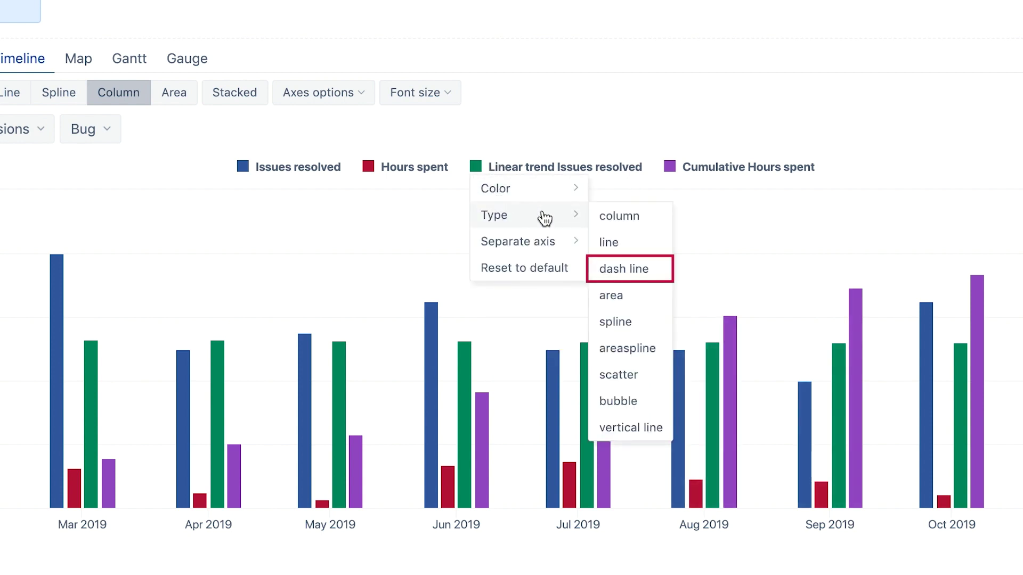
click(618, 269)
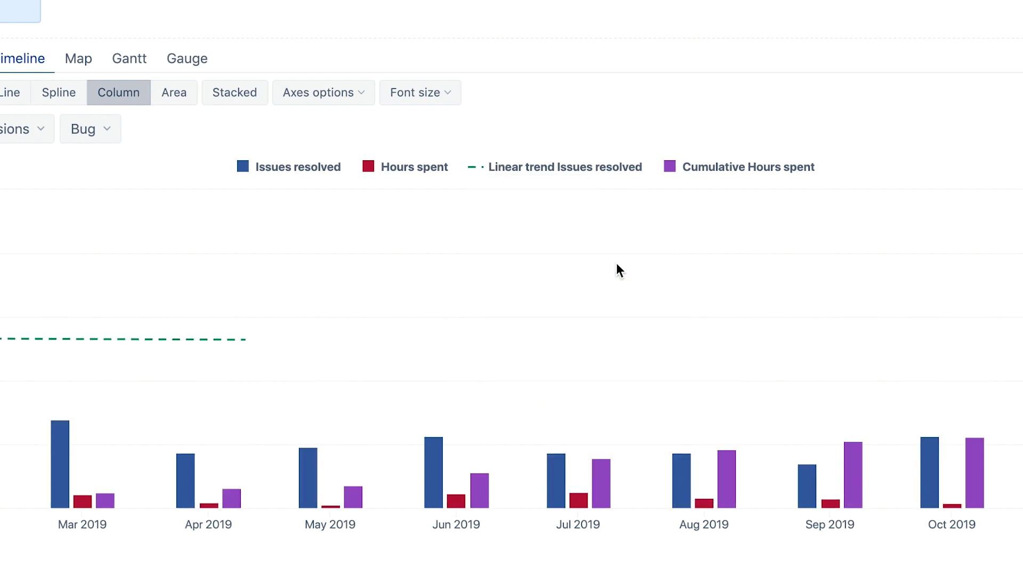
click(670, 168)
mouse_move(696, 212)
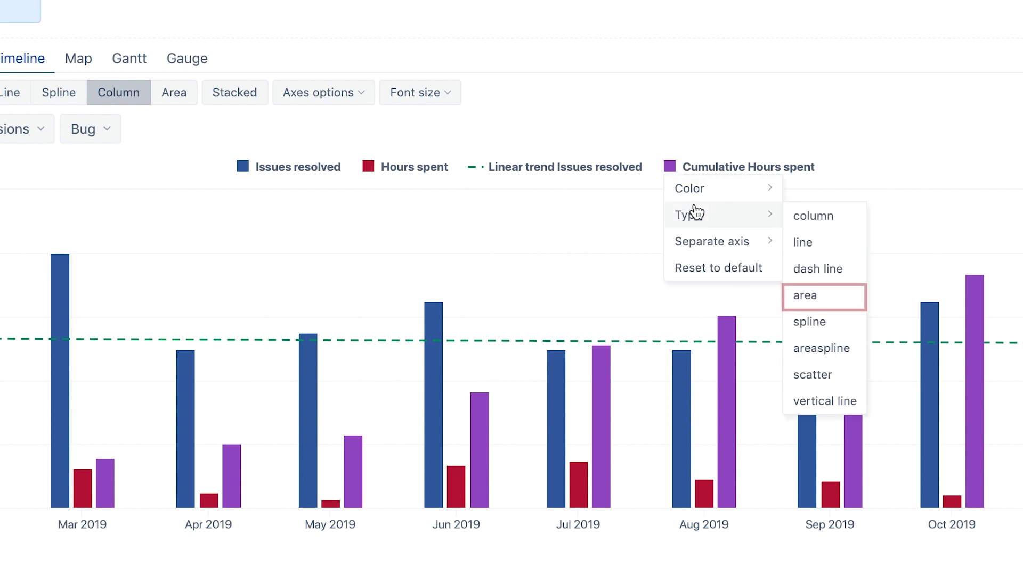
click(811, 294)
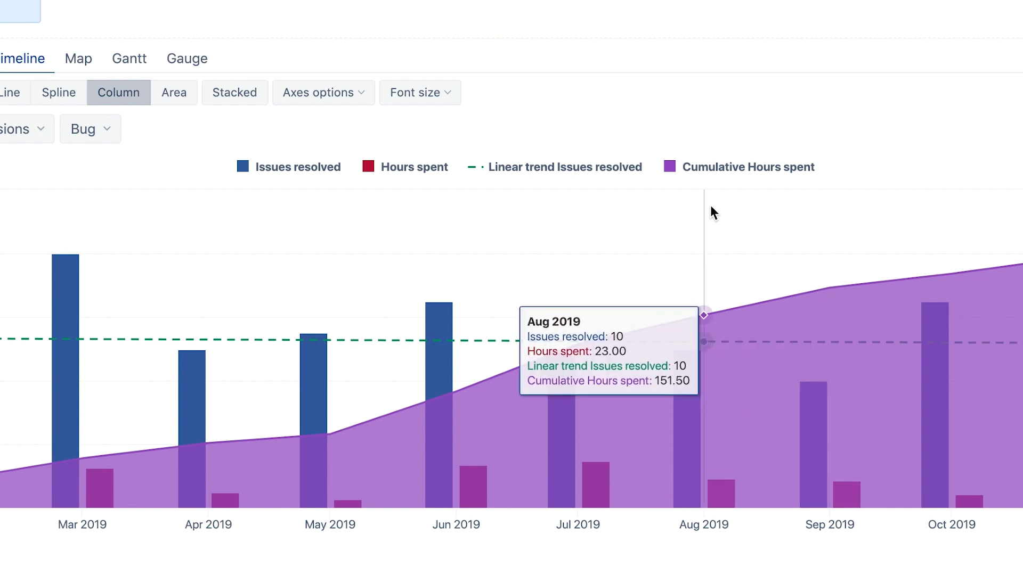
Step: Colour Cumulative Hours spent green, the trend line light blue, and Hours spent green
click(670, 167)
mouse_move(704, 194)
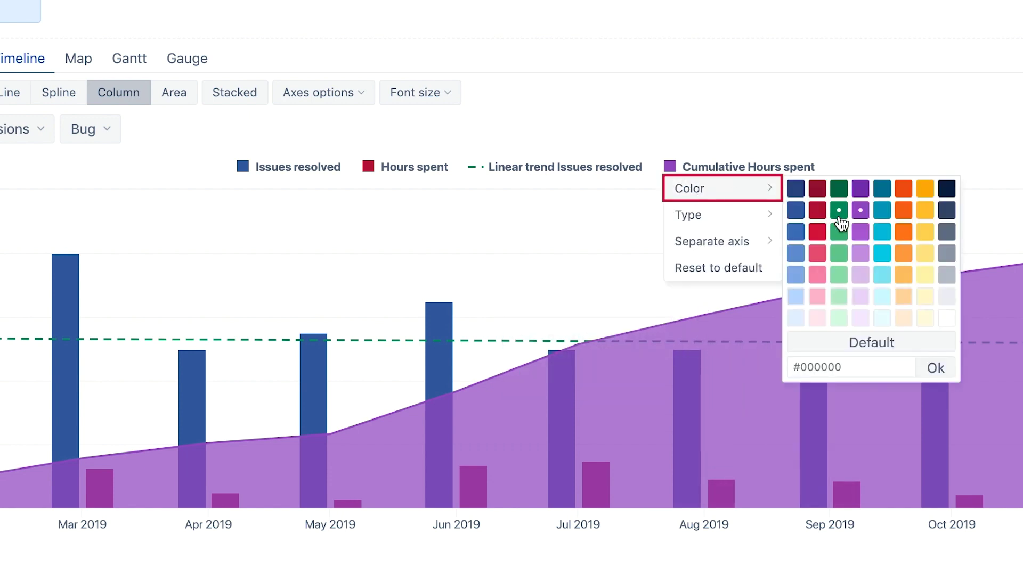
click(839, 254)
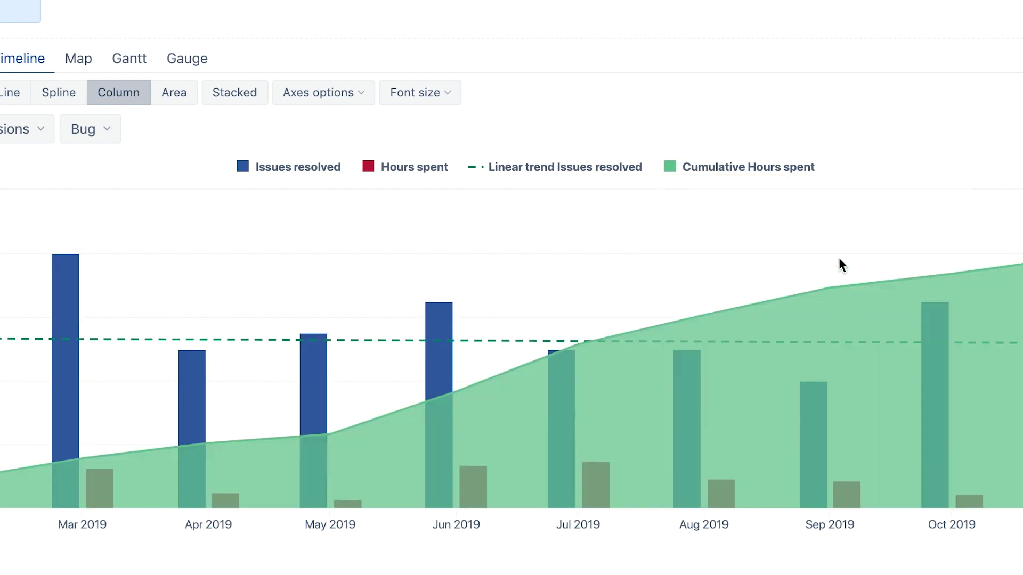
click(474, 168)
mouse_move(482, 197)
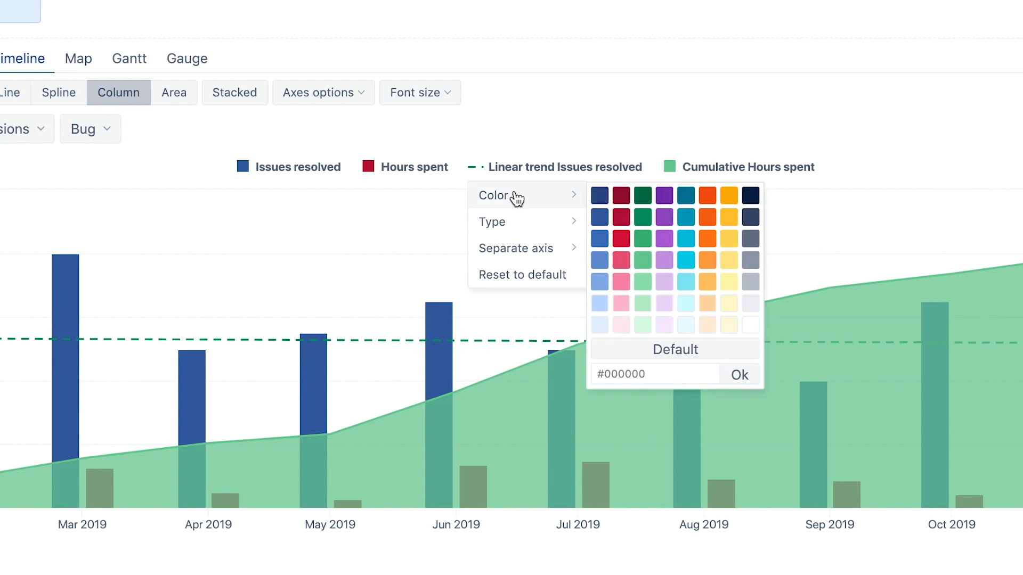
click(599, 260)
click(371, 171)
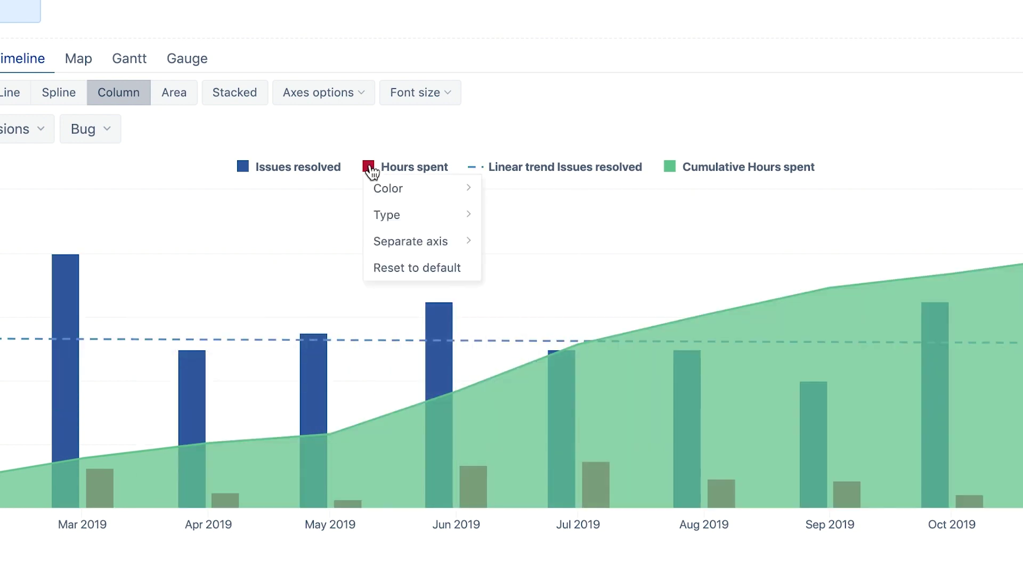
mouse_move(400, 196)
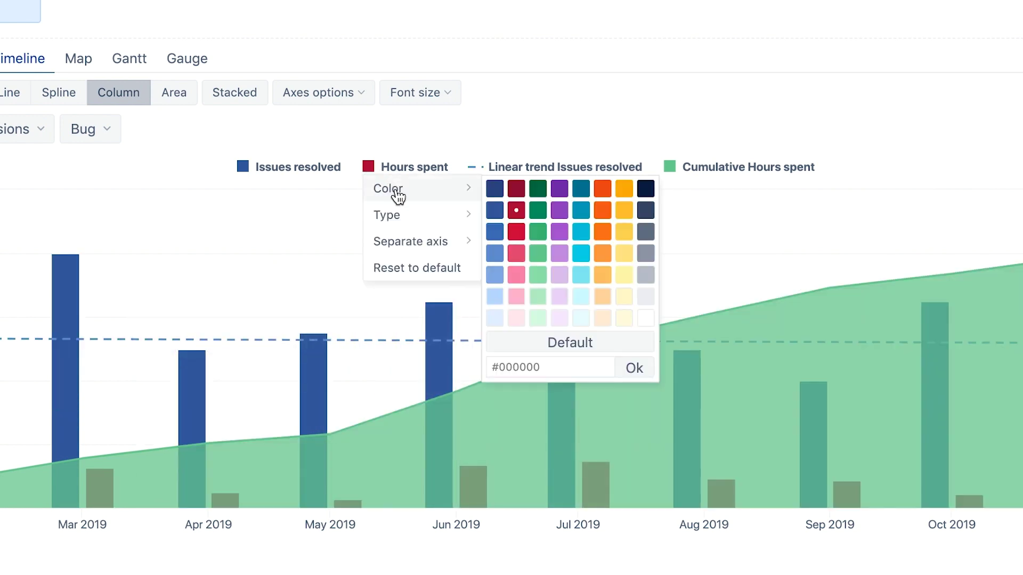
click(538, 211)
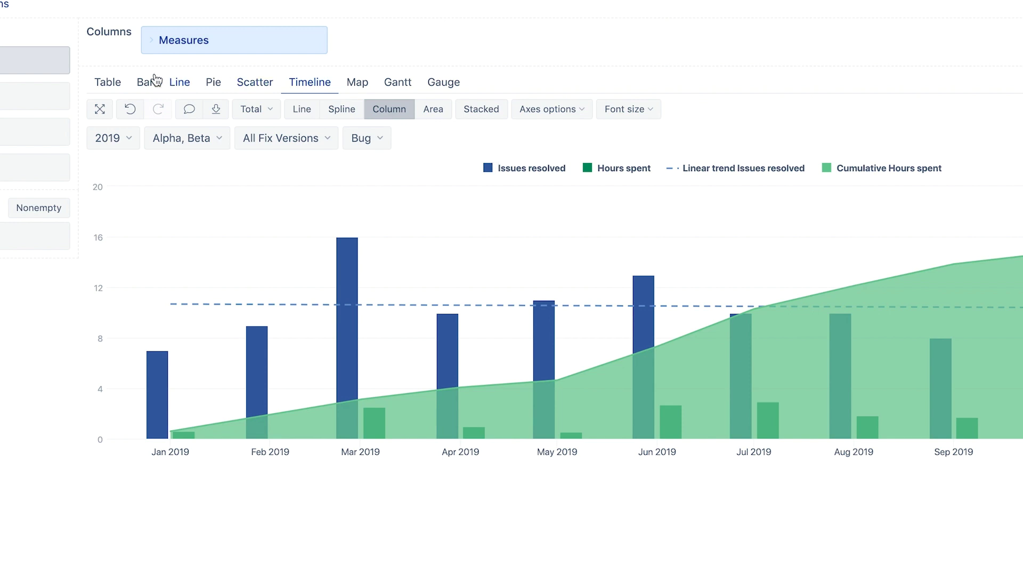
Step: In the table view, make Cumulative Hours spent the first data column, then show the timeline chart
click(116, 83)
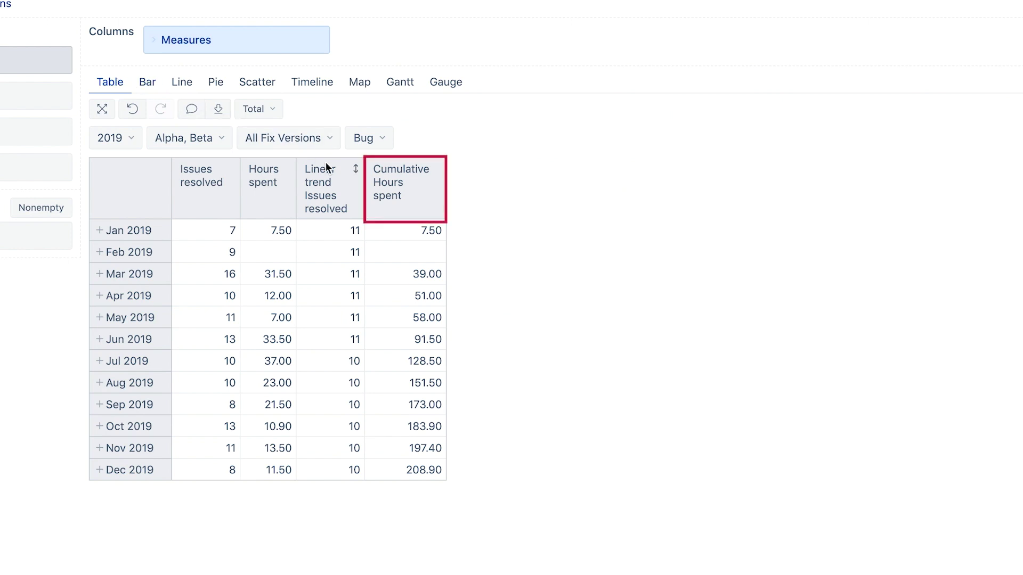
drag(387, 196, 160, 178)
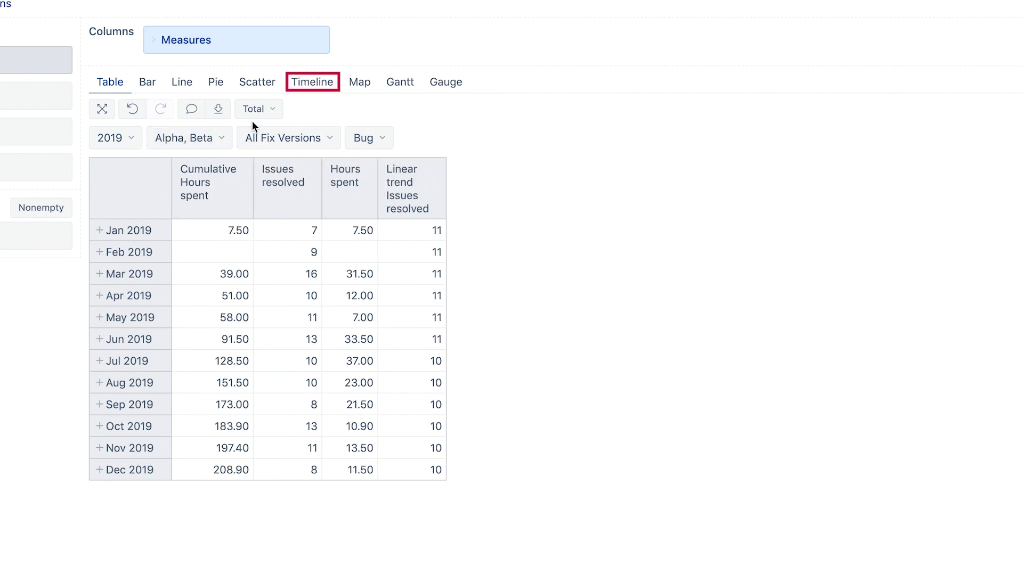
click(313, 84)
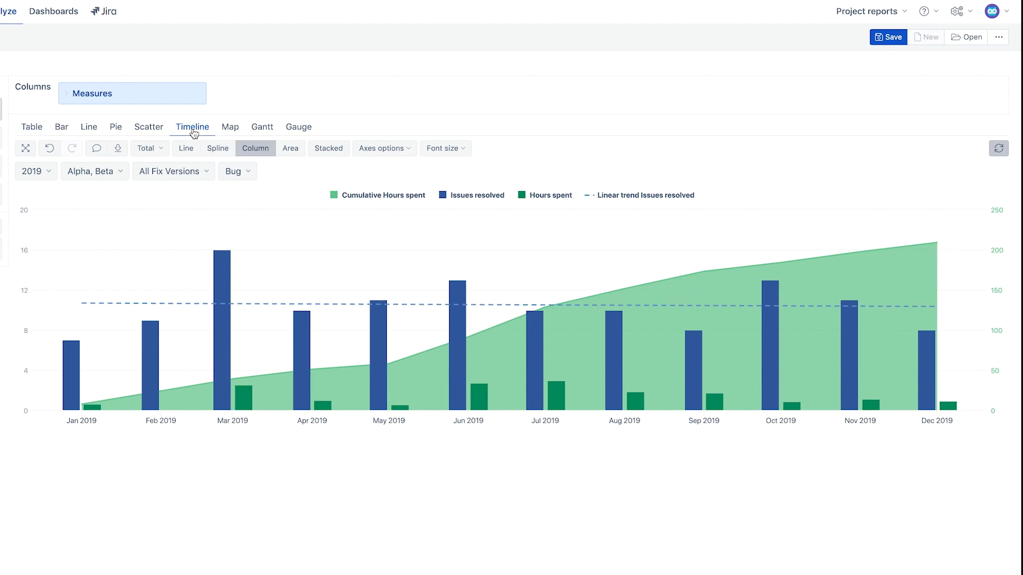
Step: Title the default Y axis 'Issues' and the second Y axis 'Hours'
click(372, 150)
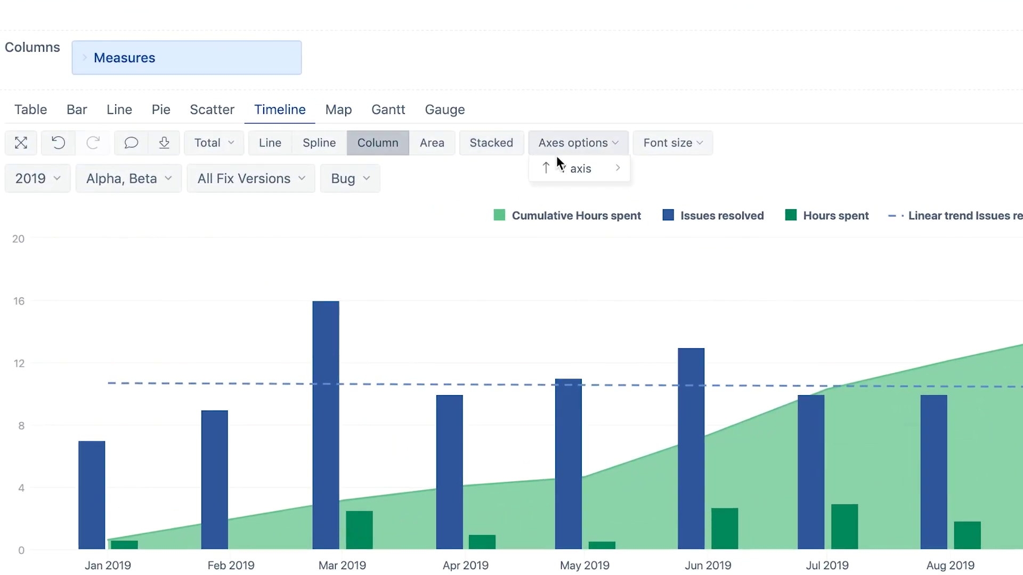
mouse_move(589, 173)
mouse_move(648, 169)
click(721, 171)
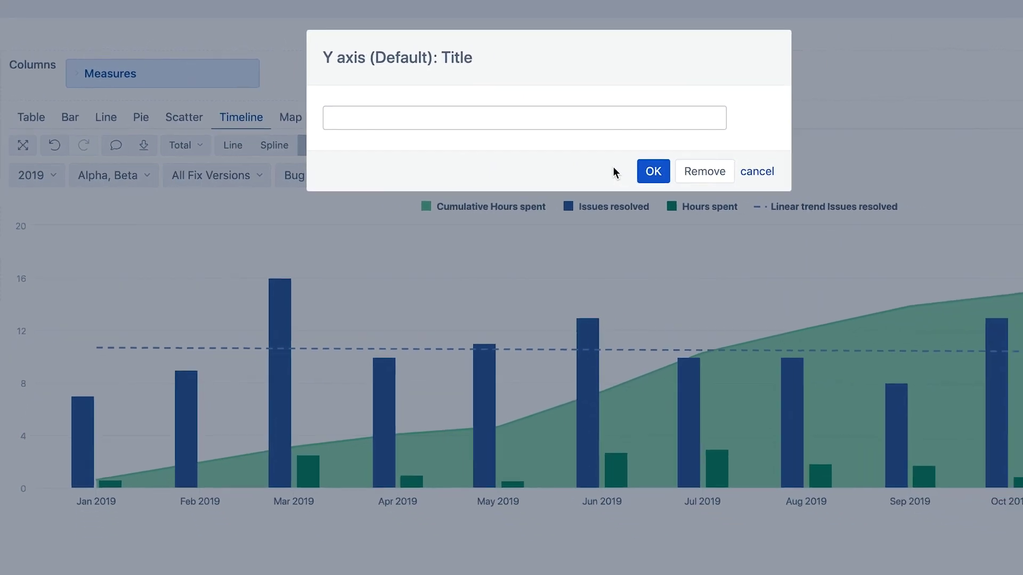
text(Issues)
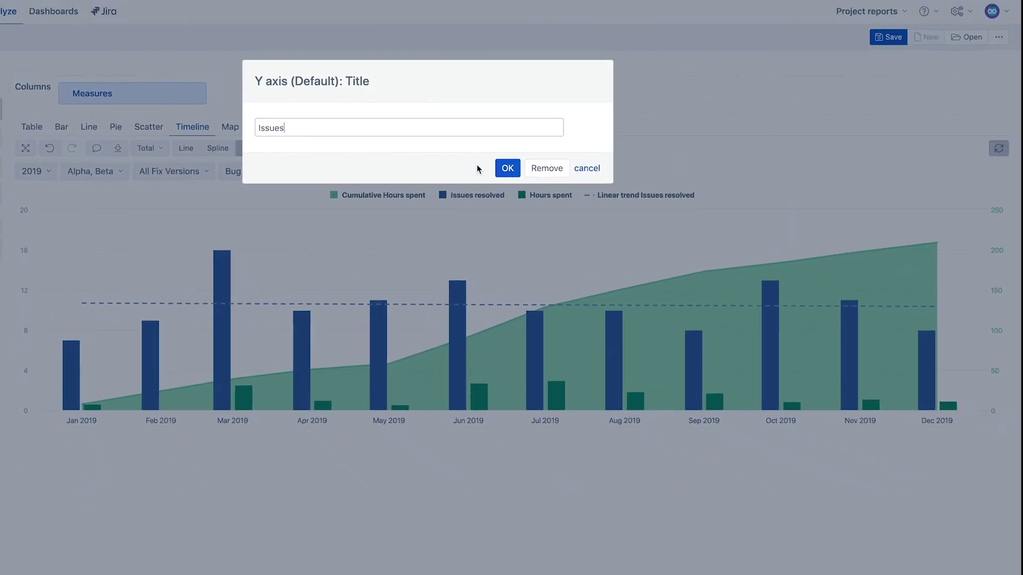
click(507, 168)
click(391, 154)
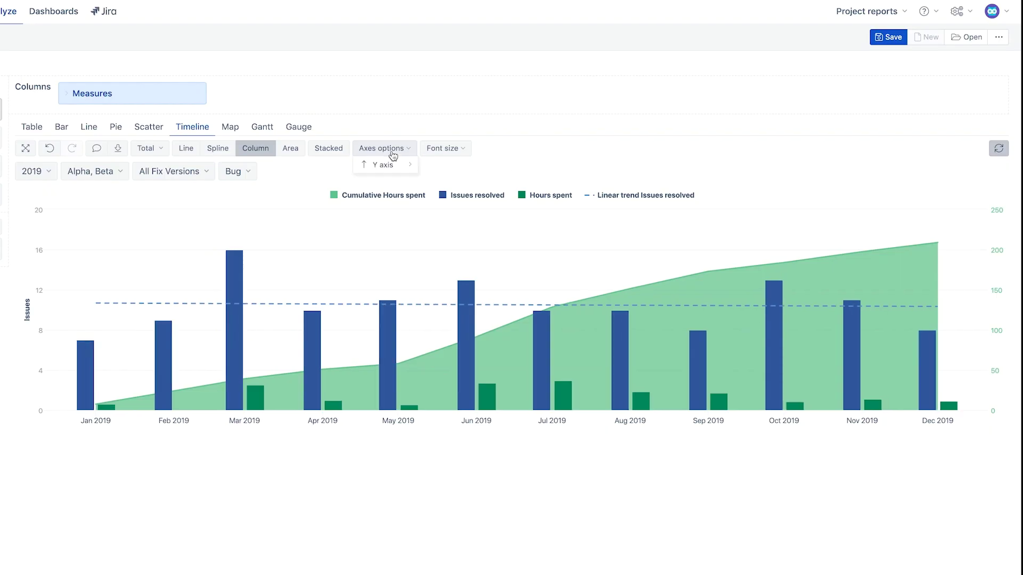
mouse_move(391, 165)
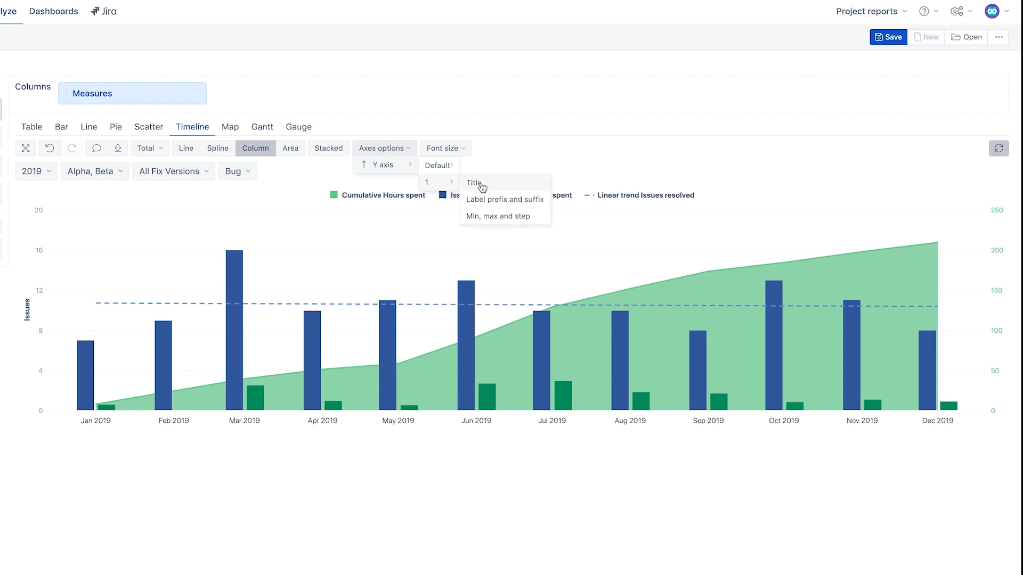
click(481, 184)
text(Hours)
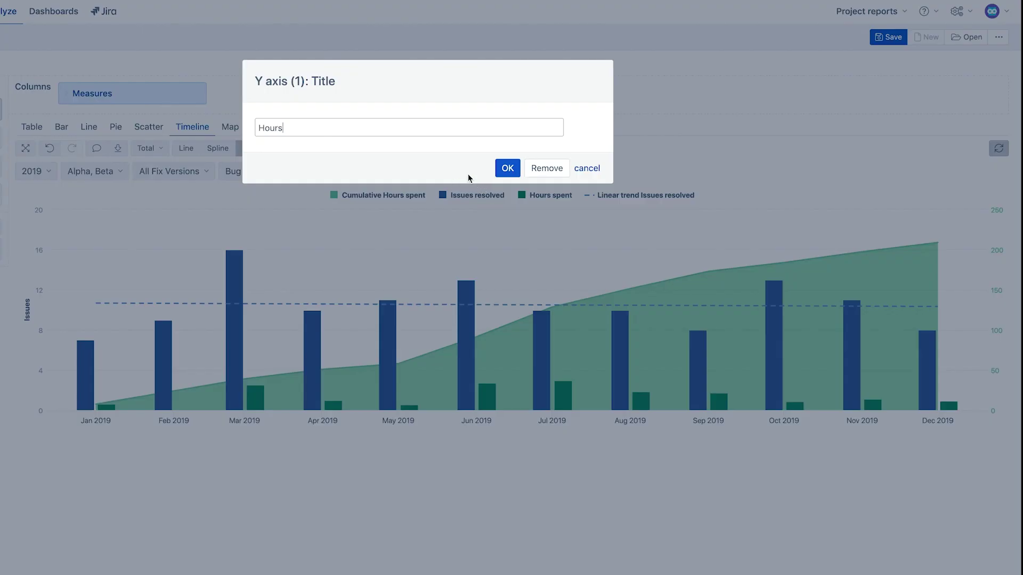
click(505, 172)
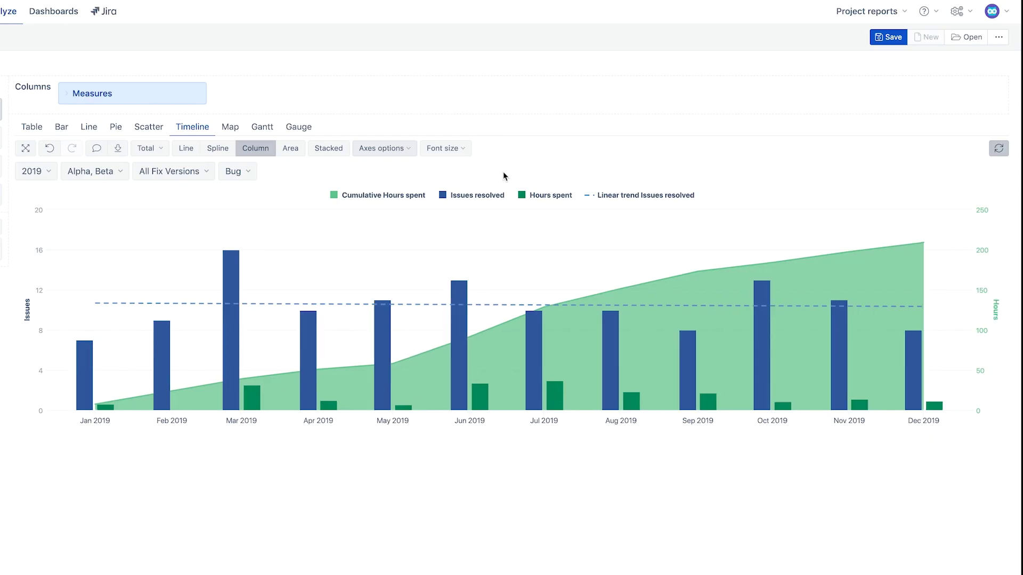
Step: Add the chart description 'Issues resolved and hours spent for projects'
click(96, 148)
text(Issues resolved )
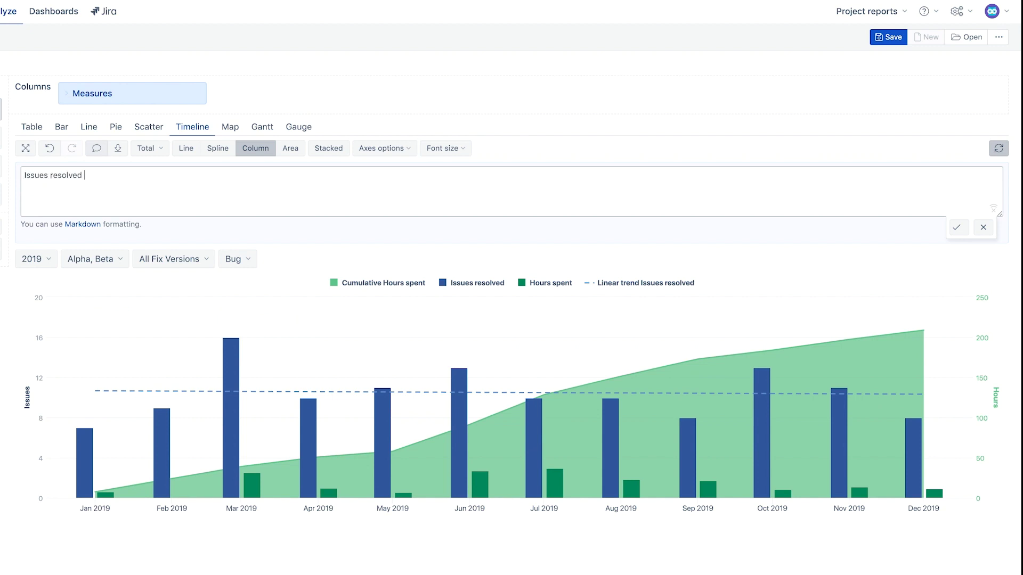
text(and hours spent for projects)
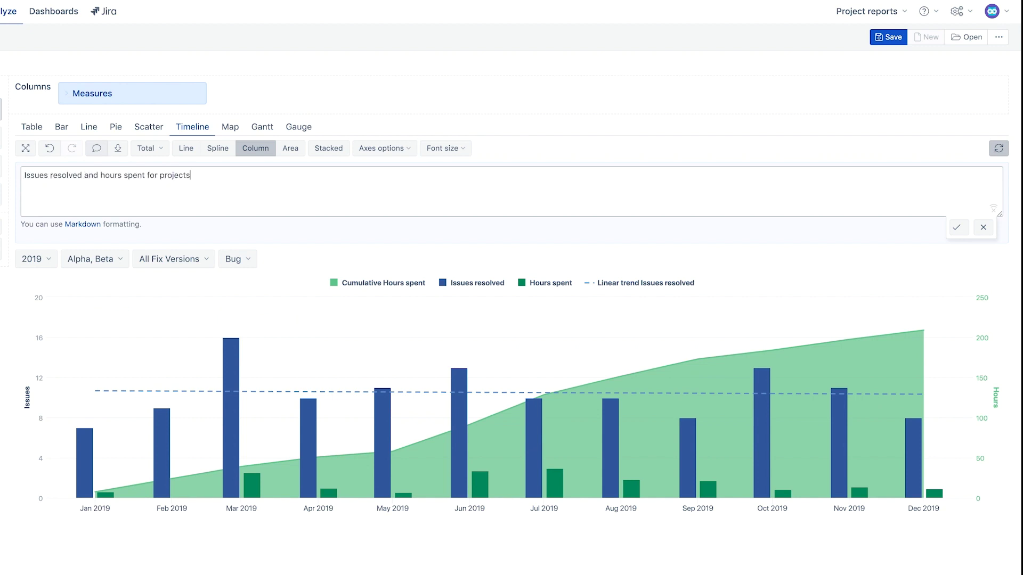
click(959, 224)
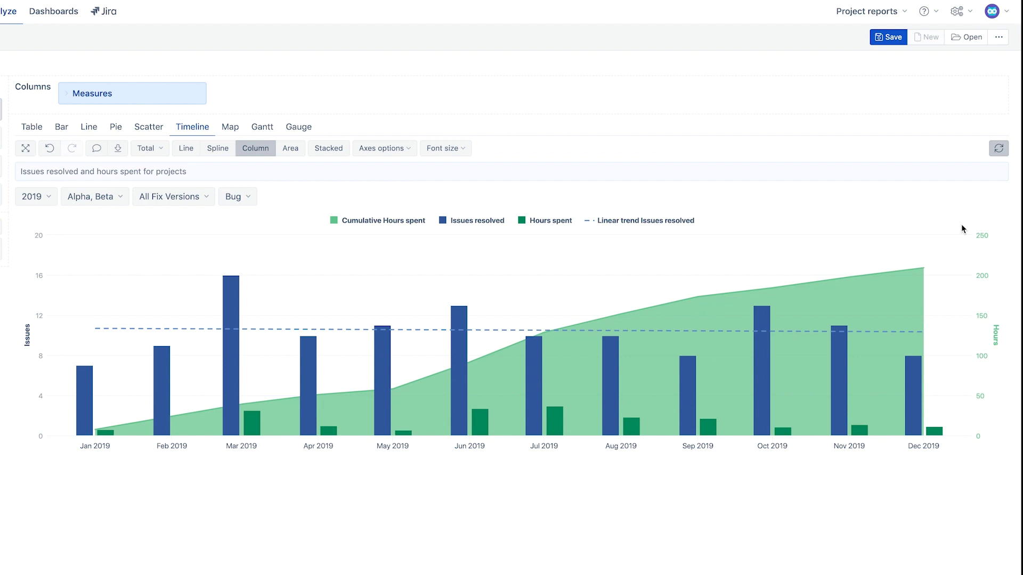
Step: Save the report as 'Resolved issues and logged hours (timeline)' under the Project KPI folder
click(890, 38)
text(Resolve)
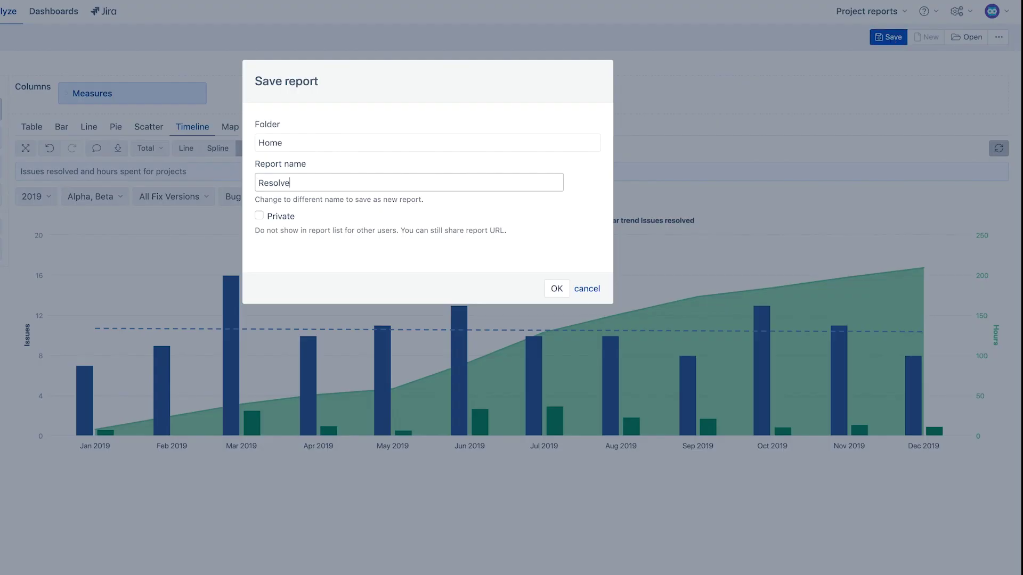
text(d issues and logged hours (timeline))
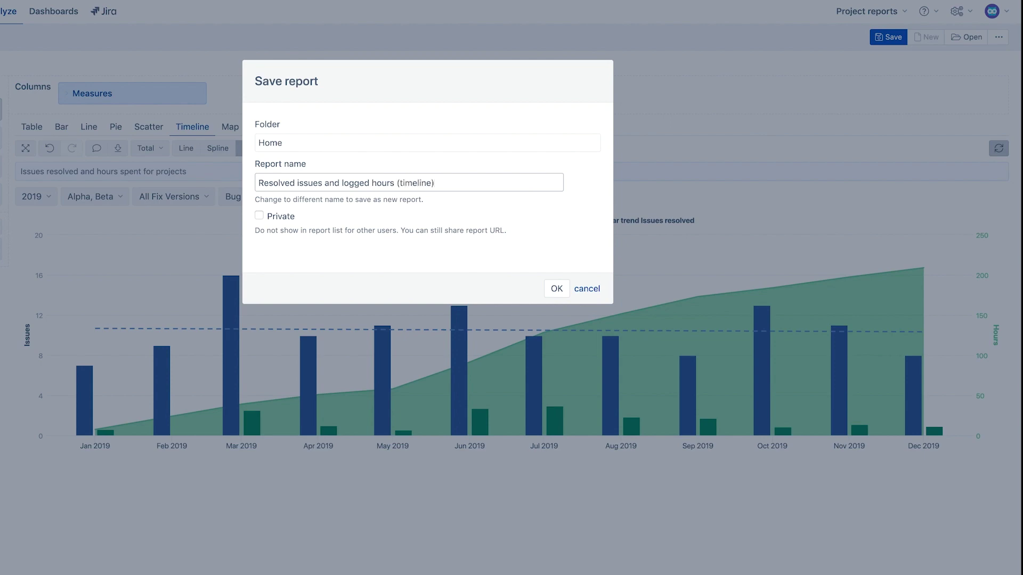
click(574, 143)
click(559, 176)
click(557, 289)
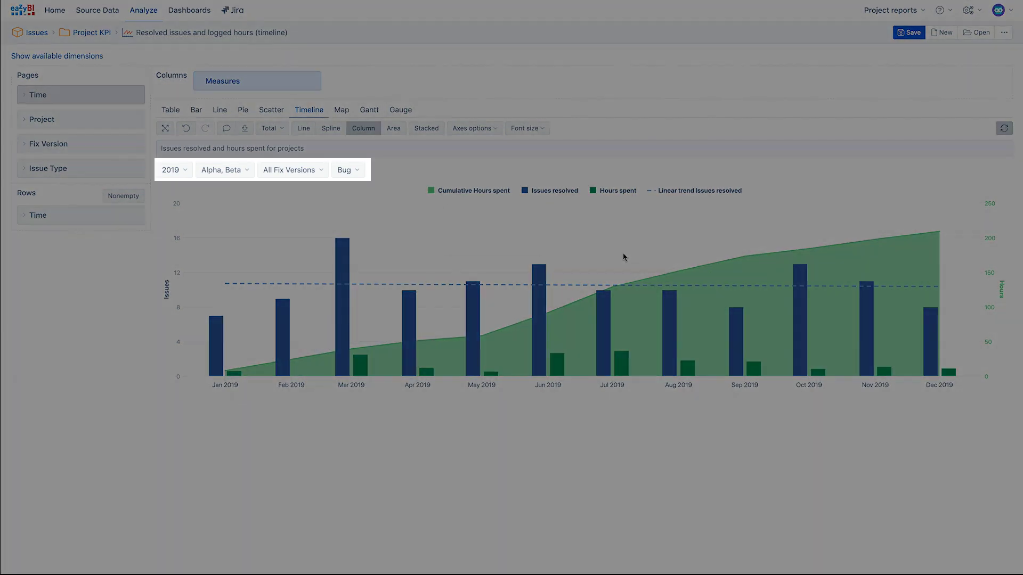
Step: Filter to Story, drill through April 2019's resolved issues, then zoom into May–August and reset
click(357, 170)
click(365, 199)
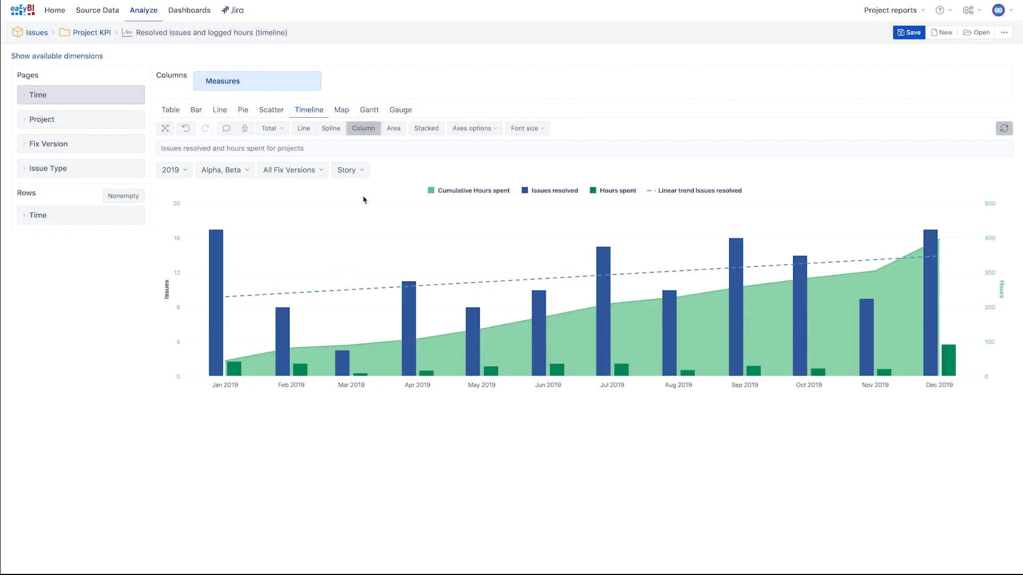
click(409, 308)
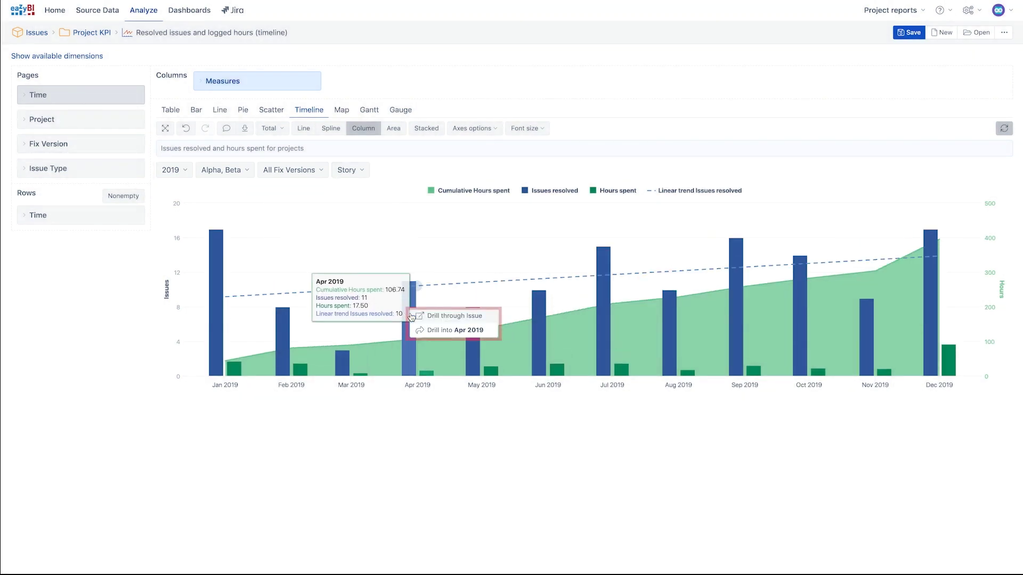
click(442, 317)
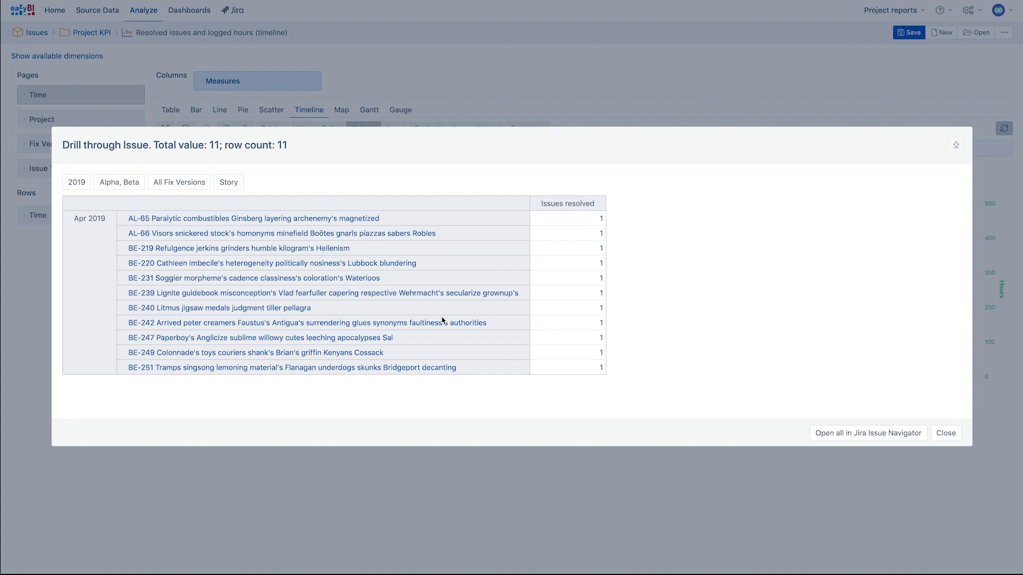
click(936, 435)
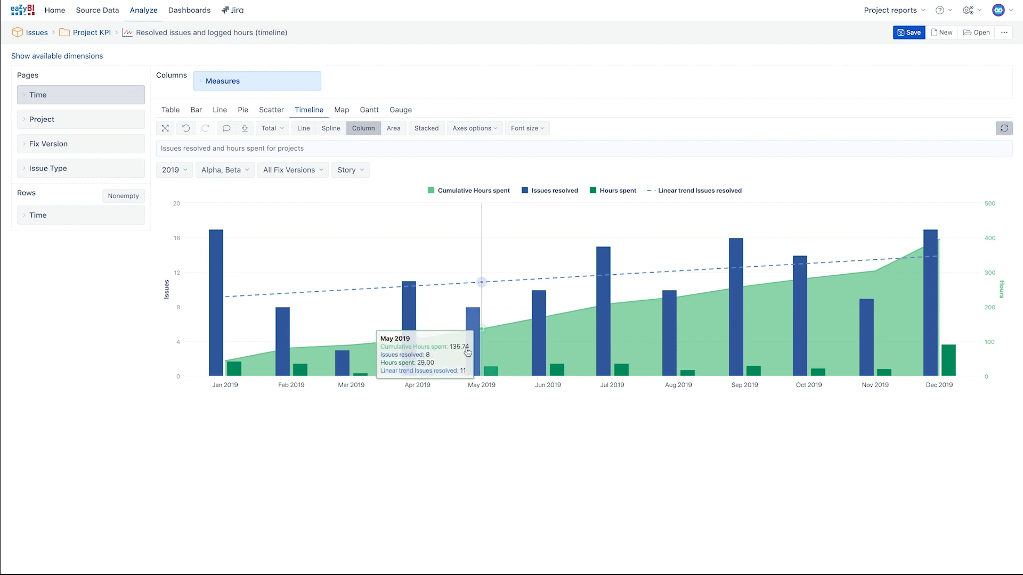
drag(472, 368, 682, 361)
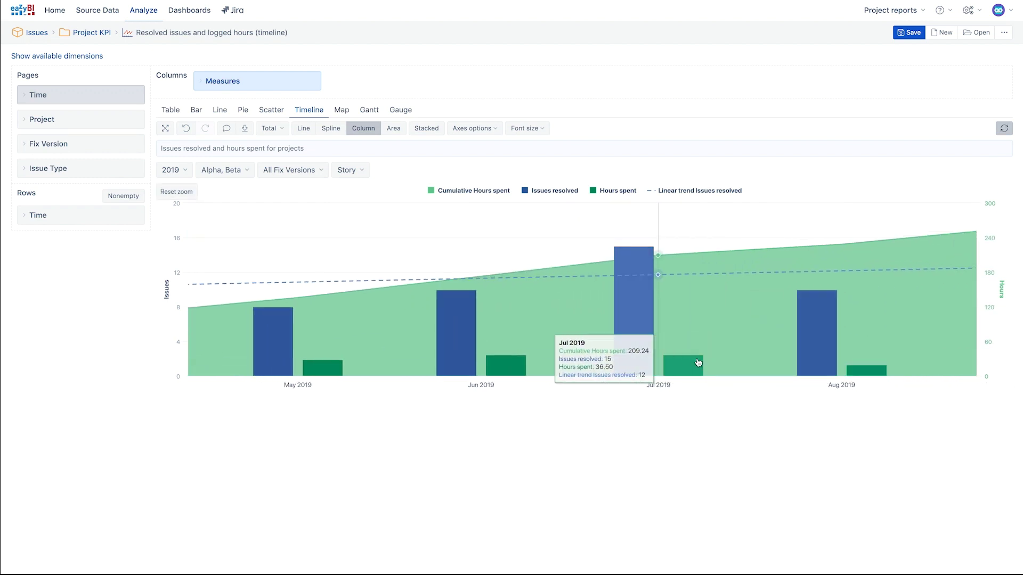
click(190, 195)
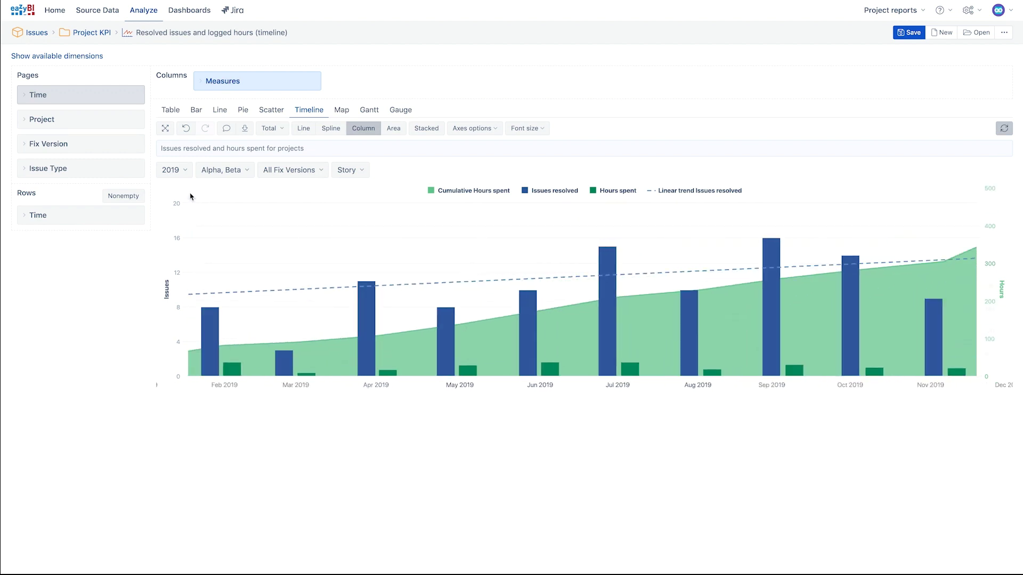